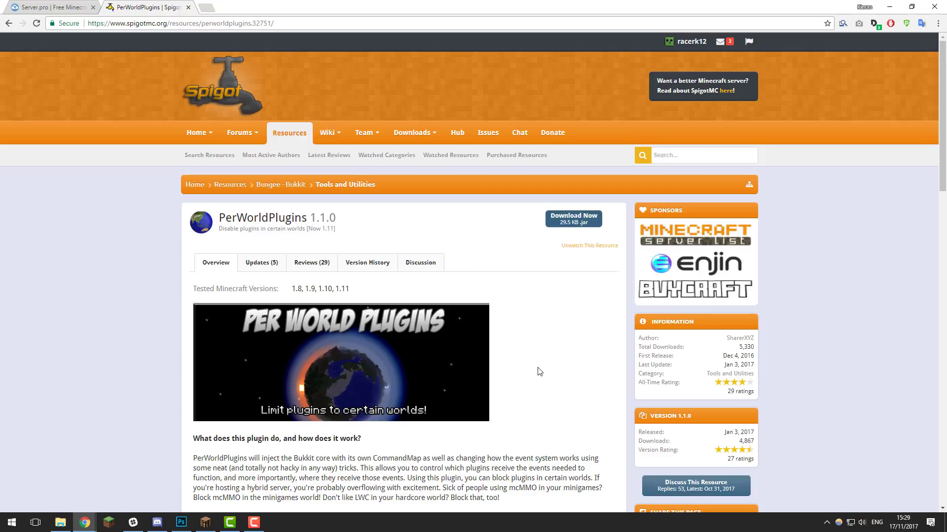
# In Minecraft, run /f to check the faction command is refused in the current world.
pyautogui.click(206, 522)
pyautogui.press('Escape')
pyautogui.write('/f')
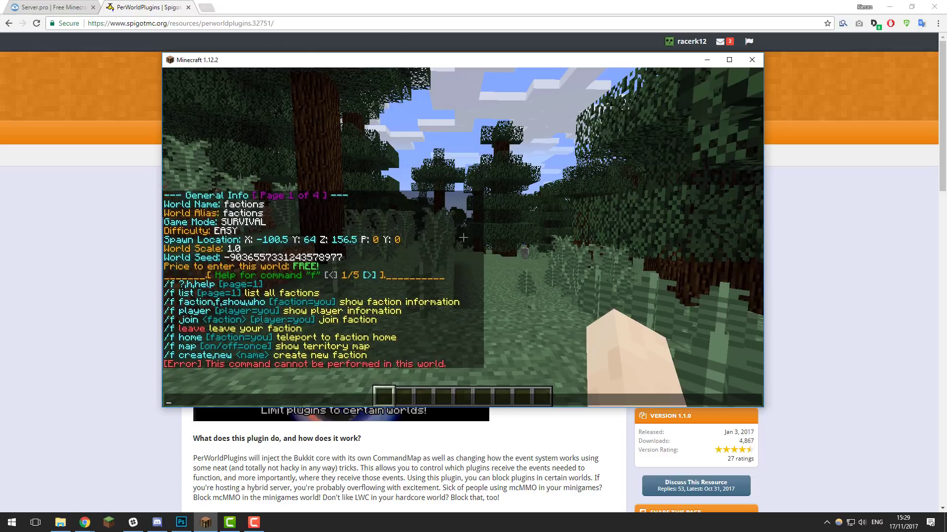
pyautogui.press('Return')
# Teleport to the faction world with /mvtp faction and reopen chat.
pyautogui.write('/')
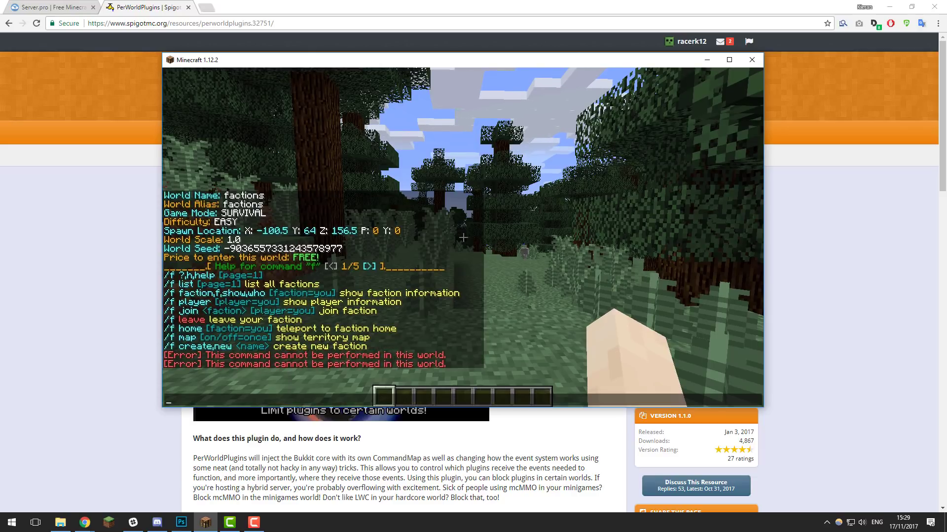
pyautogui.write('mvtp')
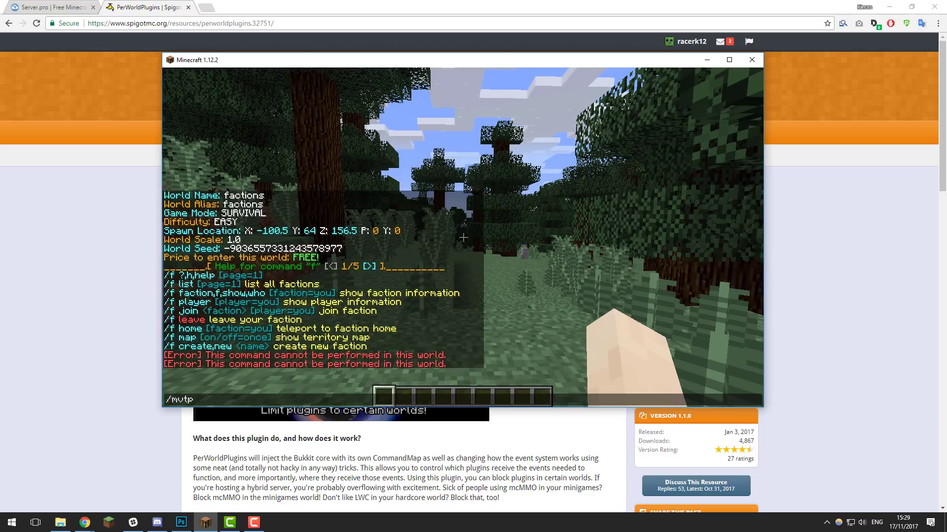
pyautogui.write(' faction')
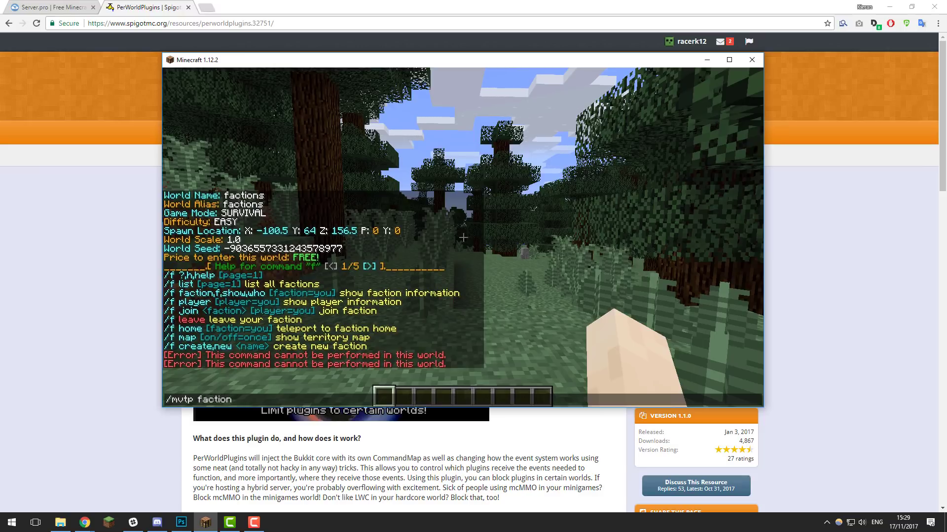
pyautogui.press('Return')
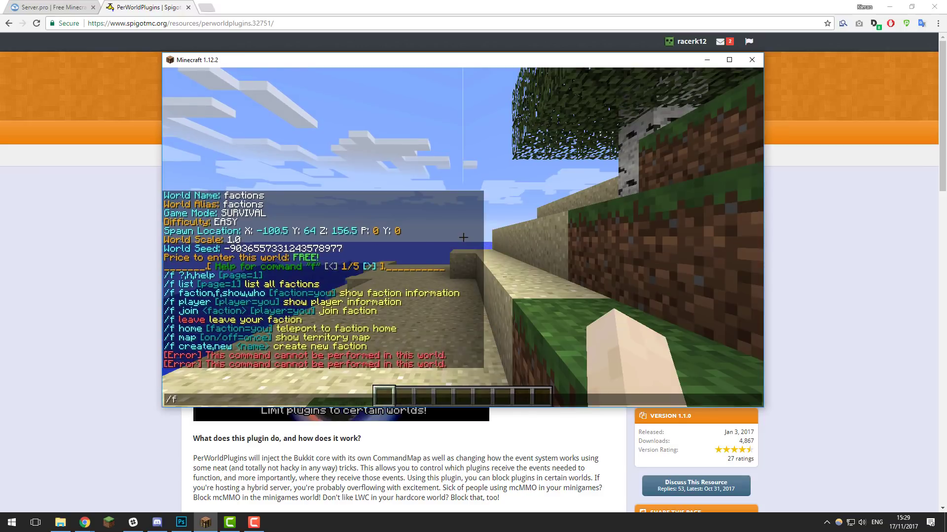
pyautogui.press('t')
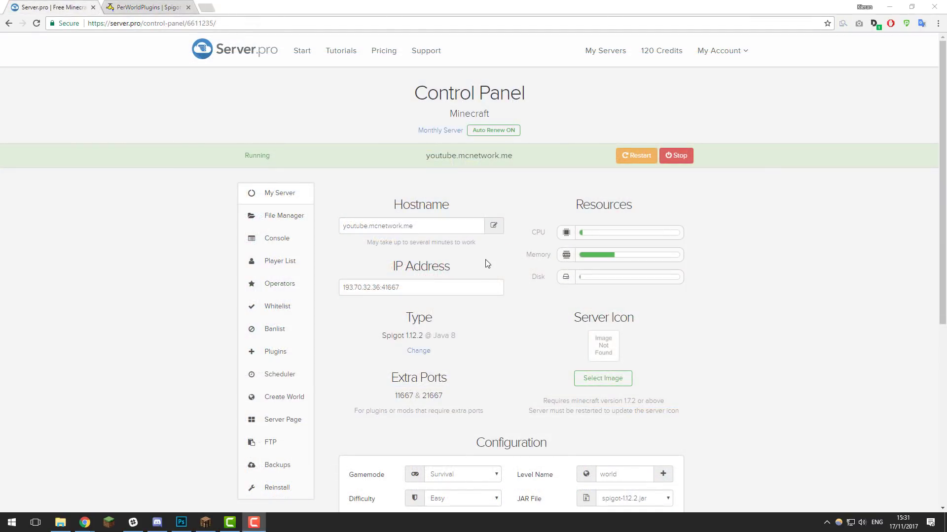
# Open the server's file manager and browse the plugins folder.
pyautogui.click(285, 215)
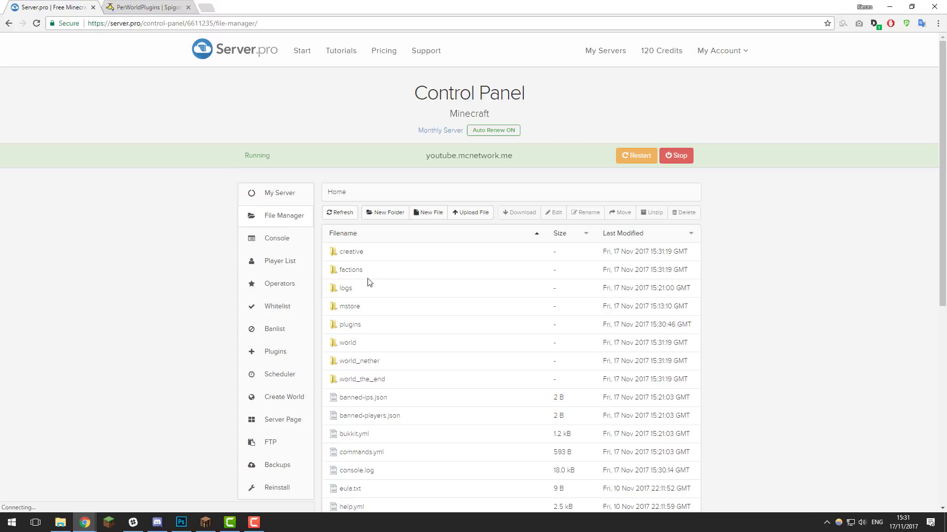
pyautogui.click(351, 325)
pyautogui.scroll(-1, 464, 291)
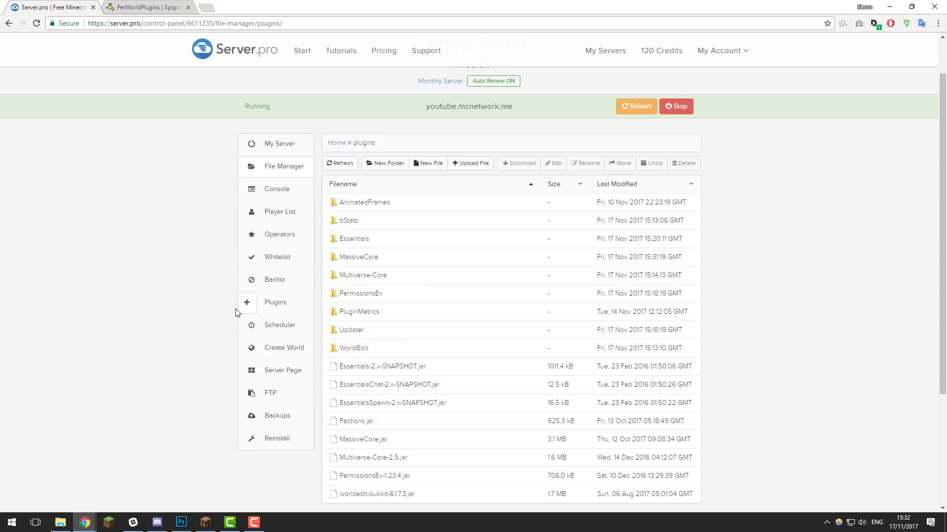
# Download the PerWorldPlugins v1.1.0 jar from SpigotMC, then return the file manager to the home folder.
pyautogui.click(143, 7)
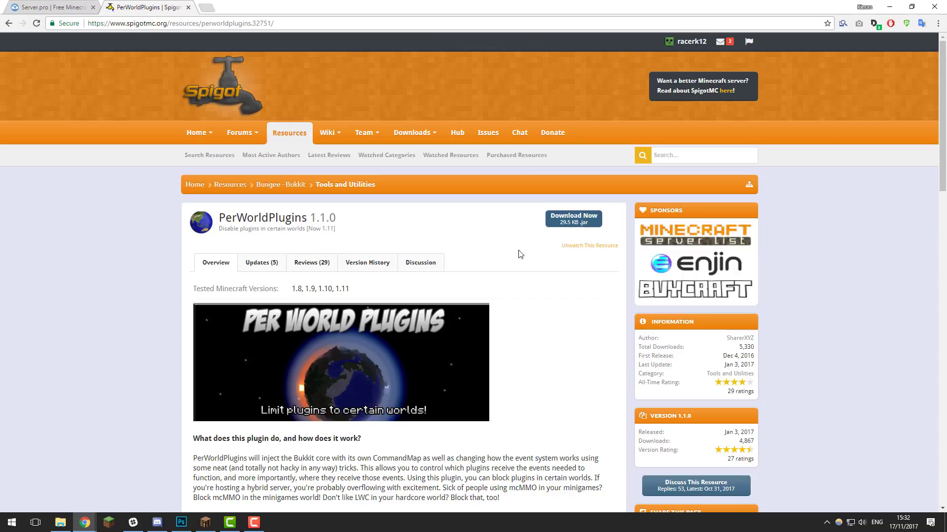
pyautogui.click(572, 230)
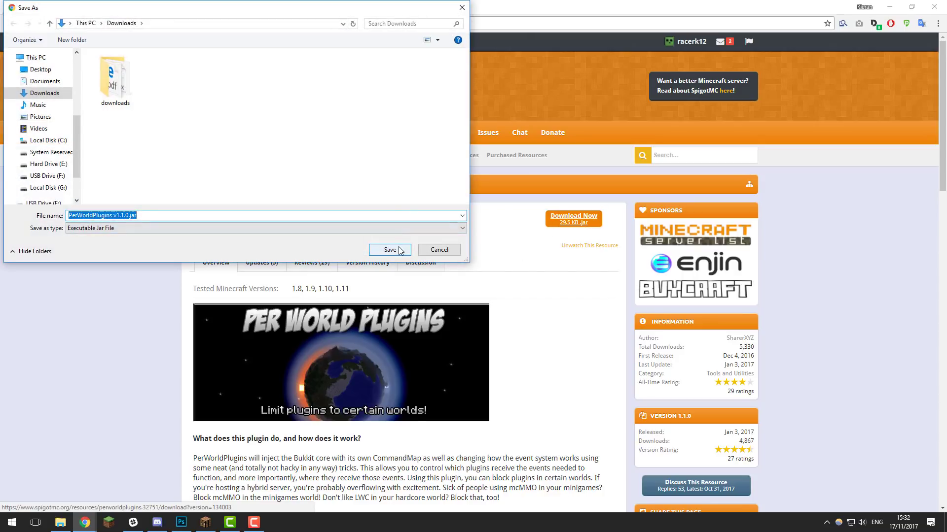
pyautogui.click(389, 250)
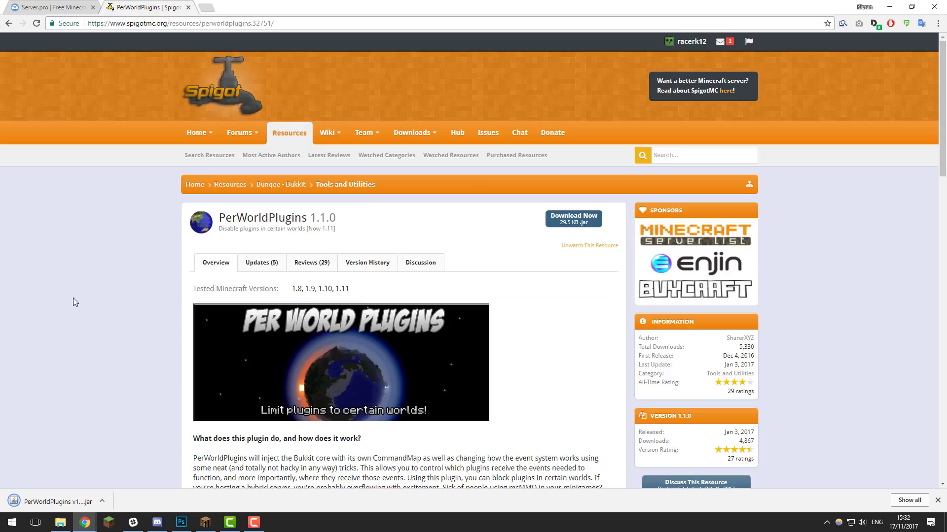
pyautogui.click(58, 4)
pyautogui.click(285, 168)
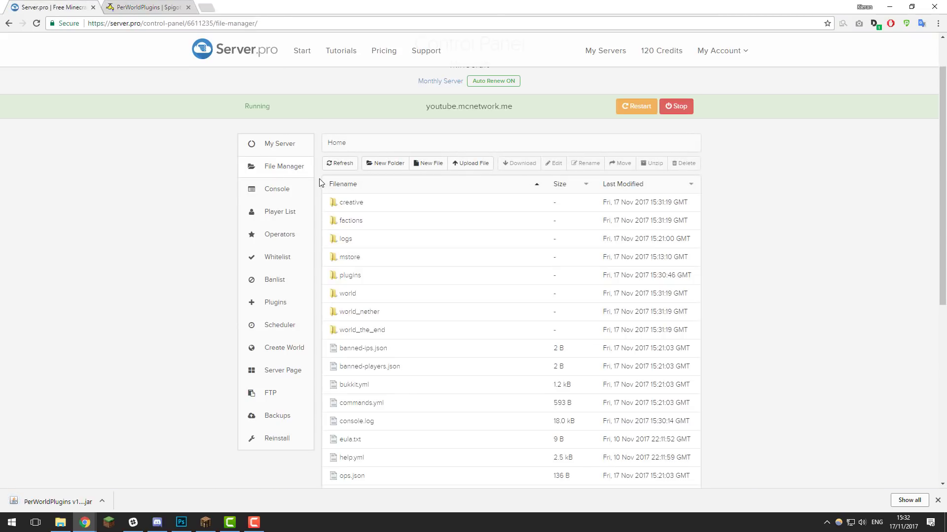
# Upload PerWorldPlugins v1.1.0.jar into the plugins folder, restart the server, and go back to the SpigotMC page.
pyautogui.click(350, 276)
pyautogui.click(458, 170)
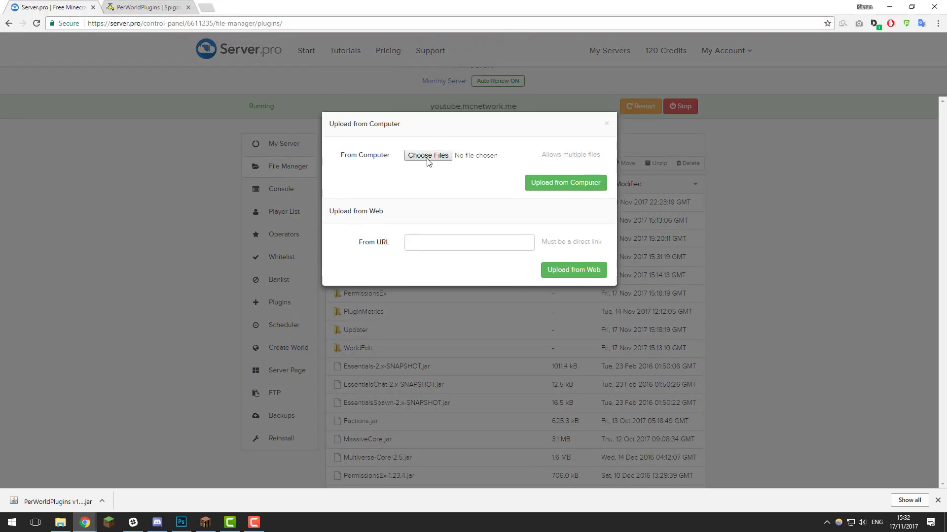
pyautogui.click(427, 160)
pyautogui.click(223, 81)
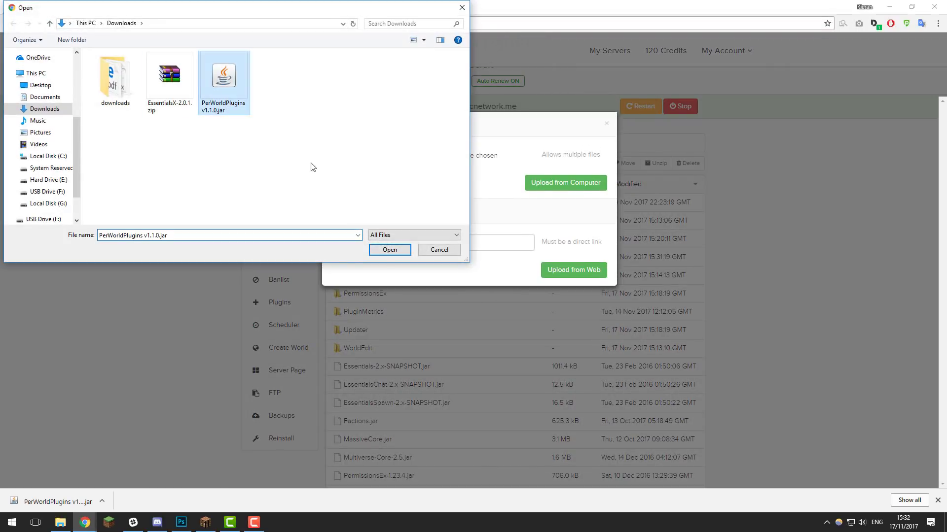
pyautogui.click(390, 250)
pyautogui.click(582, 185)
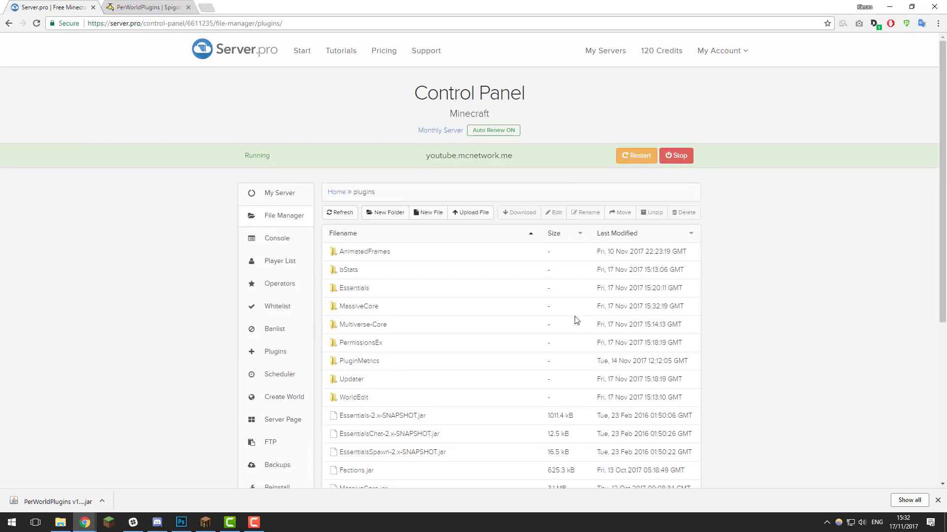
pyautogui.click(639, 156)
pyautogui.click(143, 7)
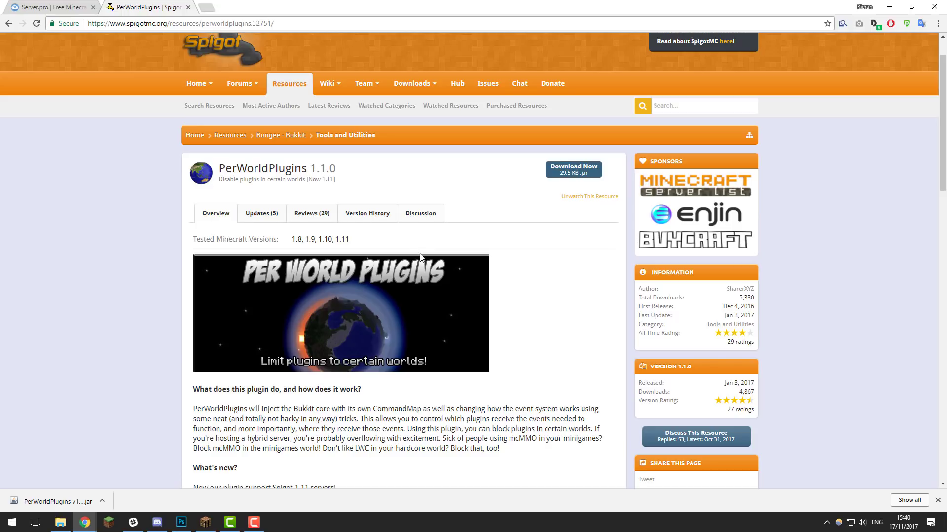
# Scroll to the plugin's Configuration section and highlight the 'Do not use /reload' warning.
pyautogui.scroll(-6, 420, 258)
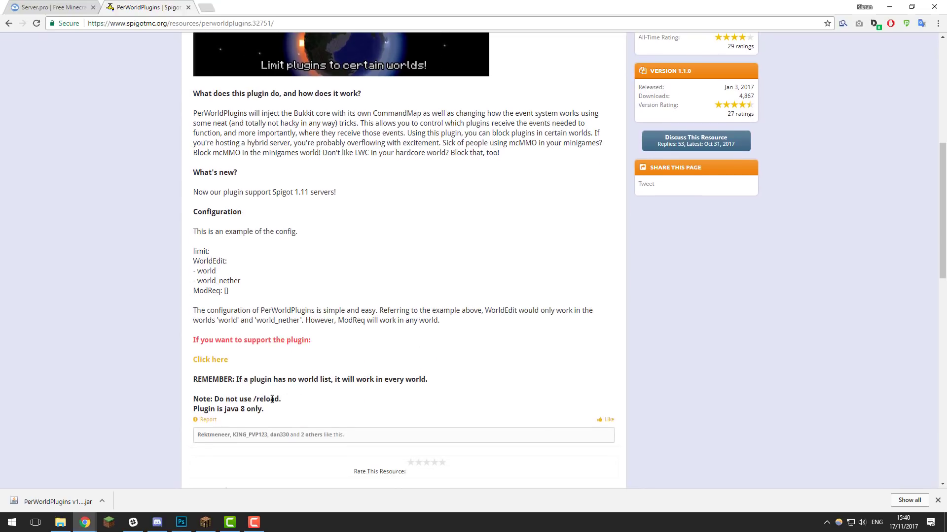
pyautogui.moveTo(281, 399); pyautogui.dragTo(213, 400)
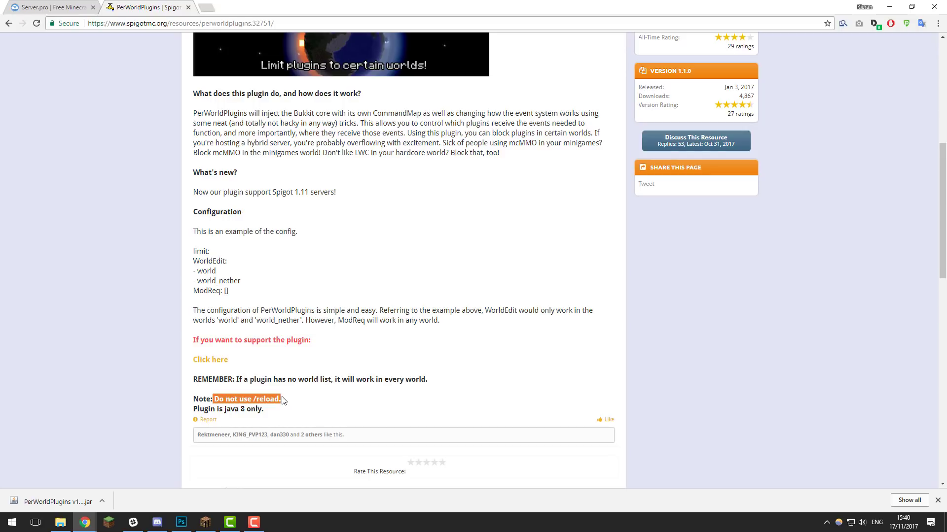
pyautogui.click(374, 363)
pyautogui.scroll(3, 374, 363)
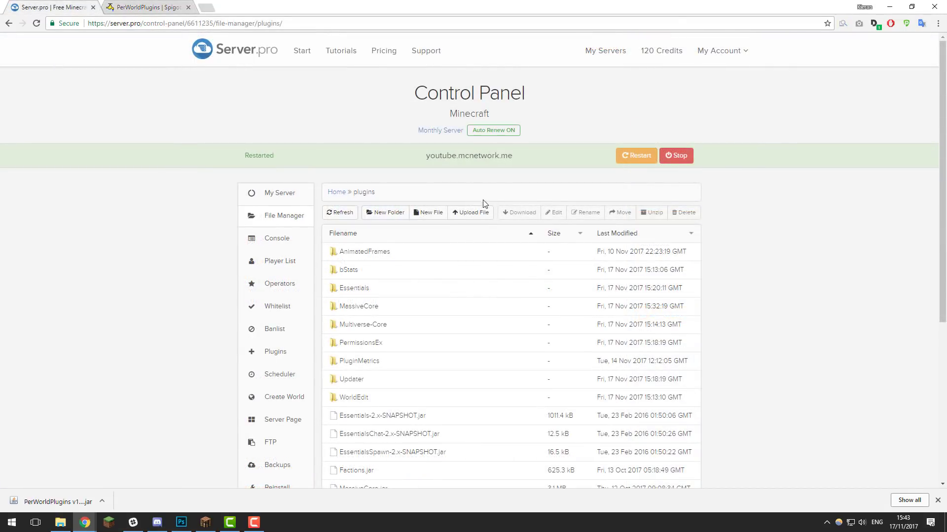
# Refresh the plugins listing, enter the PerWorldPlugins folder and open config.yml in the editor.
pyautogui.click(354, 217)
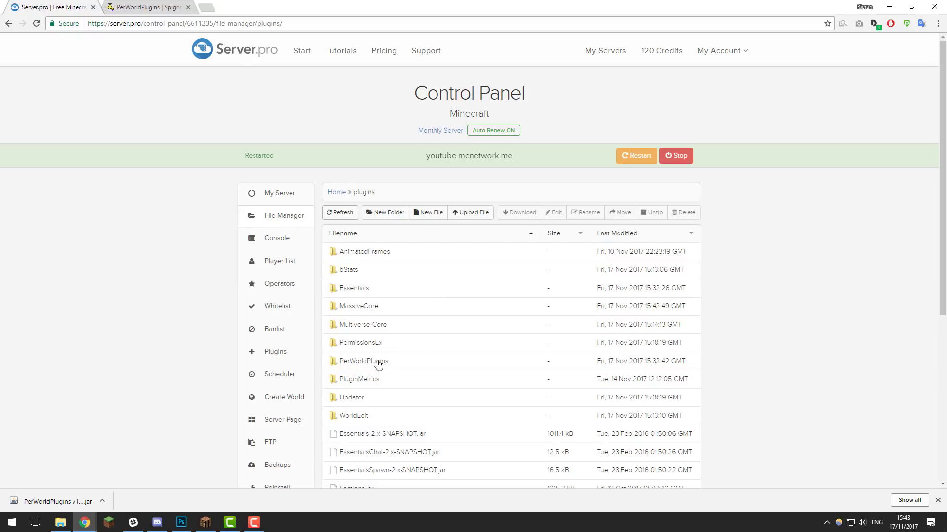
pyautogui.click(378, 362)
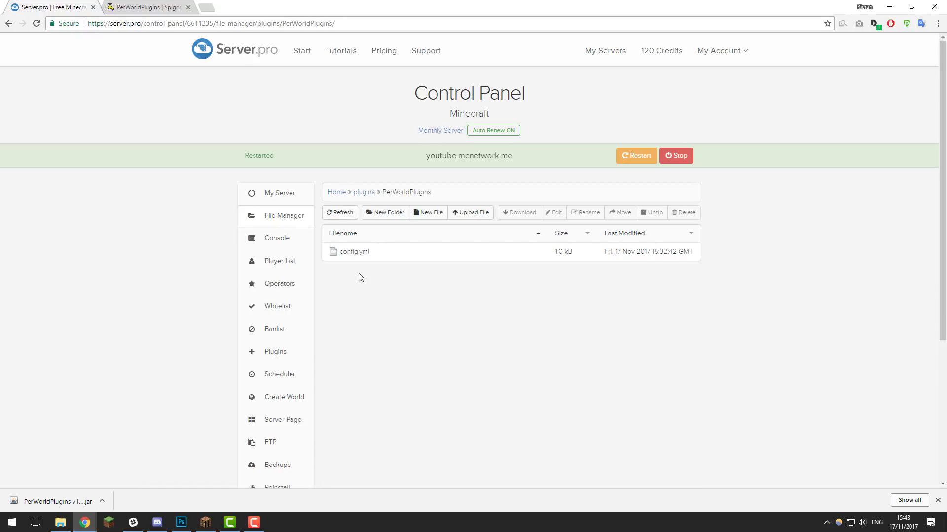
pyautogui.click(362, 256)
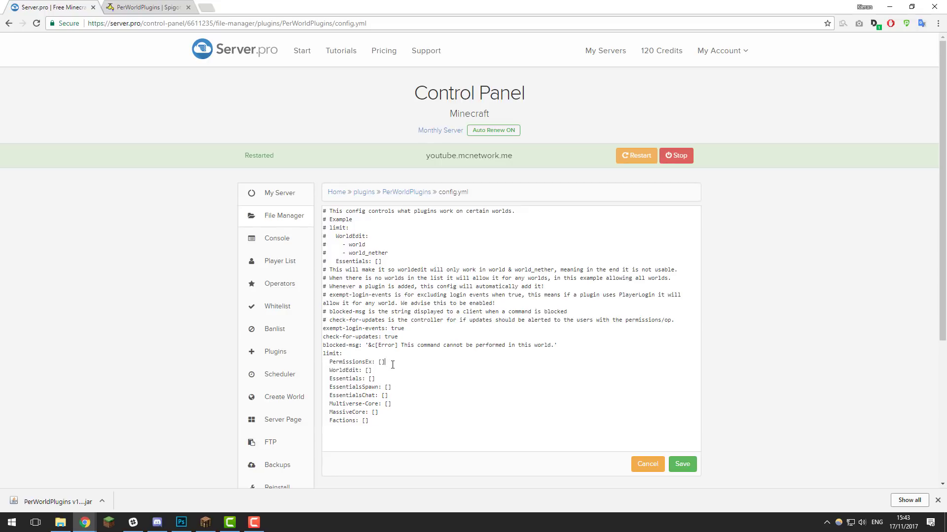
# Replace the empty [] lists under Factions and MassiveCore with a '- factions' world entry.
pyautogui.click(390, 363)
pyautogui.moveTo(327, 362); pyautogui.dragTo(386, 362)
pyautogui.click(390, 362)
pyautogui.click(386, 423)
pyautogui.write('factions')
pyautogui.press('BackSpace')
pyautogui.press('BackSpace')
pyautogui.press('Return')
pyautogui.write('- factions')
# Add a '- creative' world entry beneath WorldEdit and beneath Essentials.
pyautogui.click(384, 370)
pyautogui.press('Return')
pyautogui.write('- ')
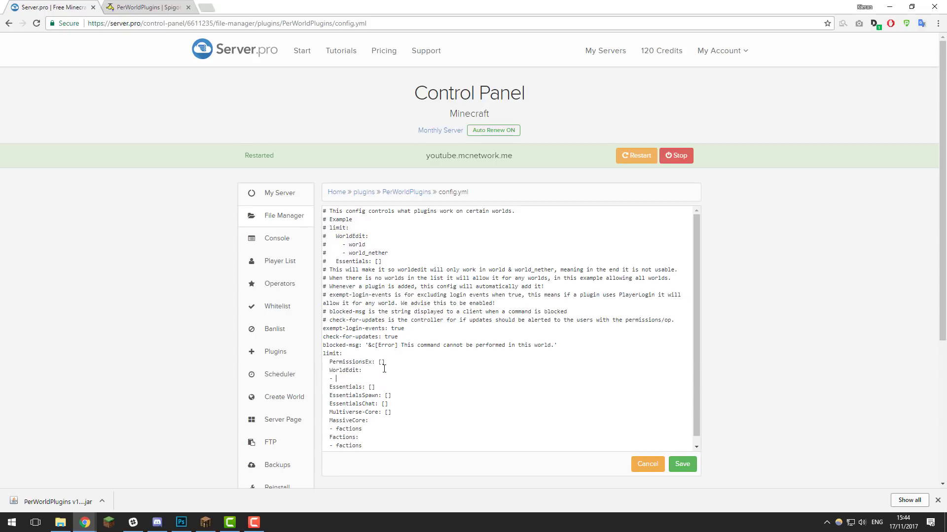
pyautogui.write('creative')
pyautogui.click(393, 386)
pyautogui.press('BackSpace')
pyautogui.press('Return')
pyautogui.write('-')
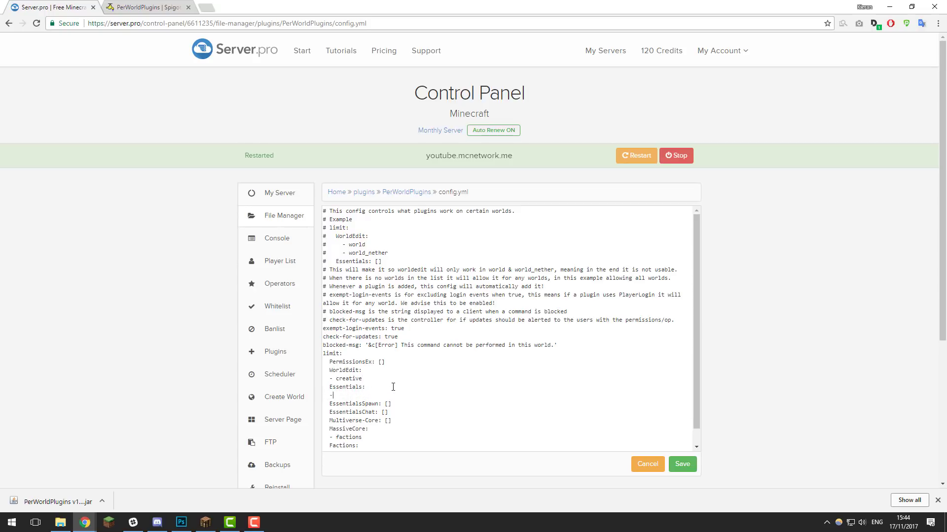
pyautogui.write(' creative')
# Try adding '- kitpvp' and '- asha' entries under Essentials, then remove them again.
pyautogui.click(374, 363)
pyautogui.scroll(-1, 396, 409)
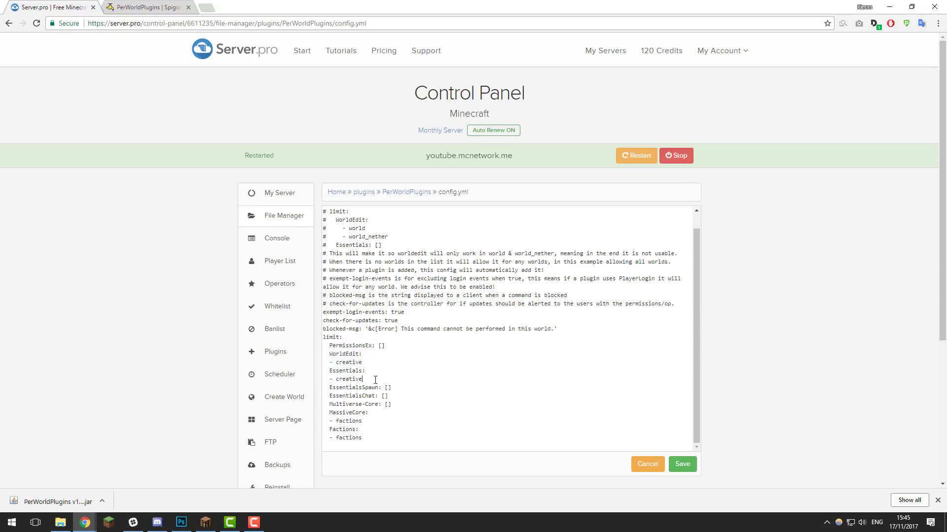
pyautogui.press('Return')
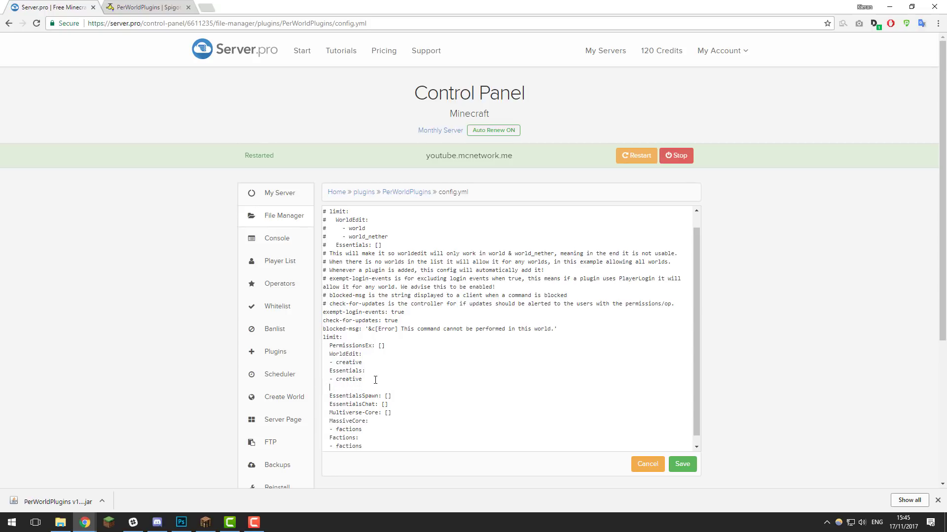
pyautogui.write('- kitpvp')
pyautogui.press('Return')
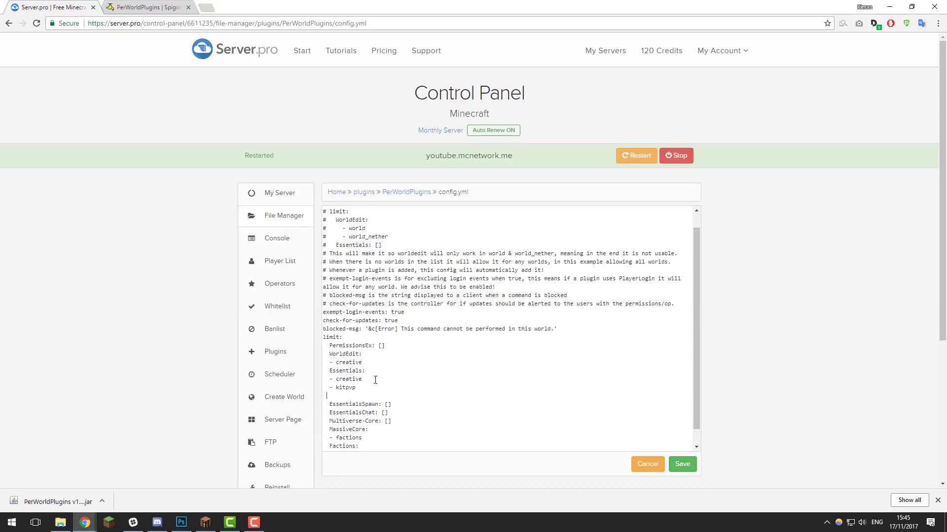
pyautogui.write('- asha')
pyautogui.press('BackSpace')
pyautogui.press('BackSpace')
pyautogui.press('BackSpace')
pyautogui.press('BackSpace')
pyautogui.press('BackSpace')
pyautogui.press('BackSpace')
pyautogui.press('BackSpace')
pyautogui.press('BackSpace')
pyautogui.press('BackSpace')
pyautogui.press('BackSpace')
pyautogui.press('BackSpace')
pyautogui.press('BackSpace')
pyautogui.press('BackSpace')
pyautogui.press('BackSpace')
pyautogui.press('BackSpace')
pyautogui.press('BackSpace')
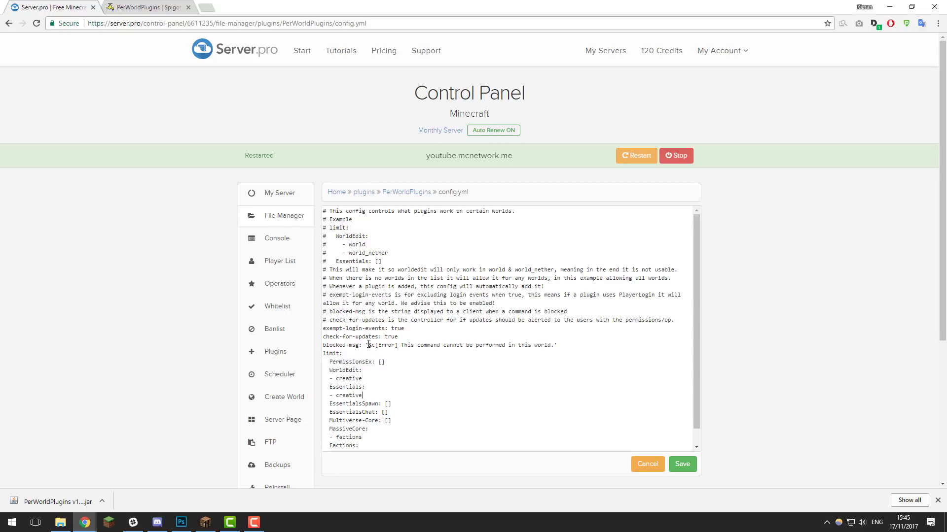
# Change the blocked-msg text to '[Server Pro PWP] You cant use this command here', keeping the &b colour code.
pyautogui.moveTo(368, 344); pyautogui.dragTo(553, 345)
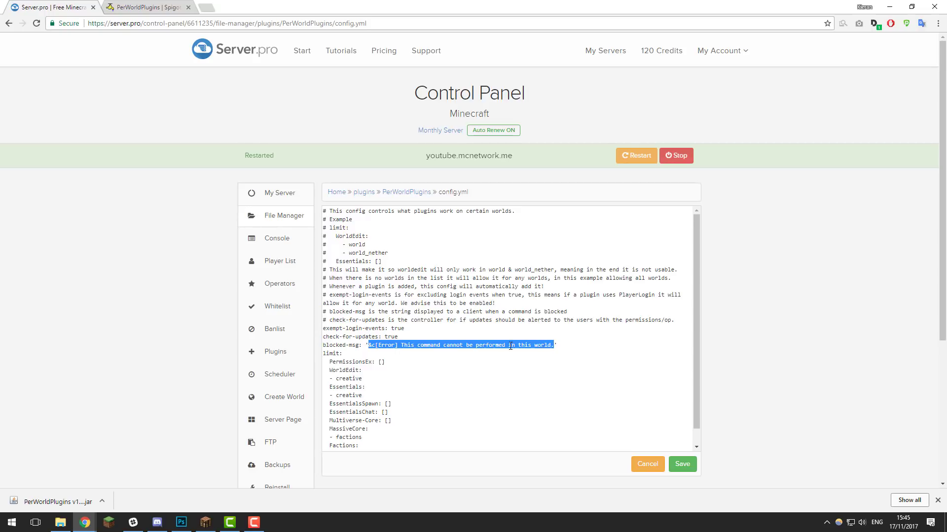
pyautogui.click(422, 362)
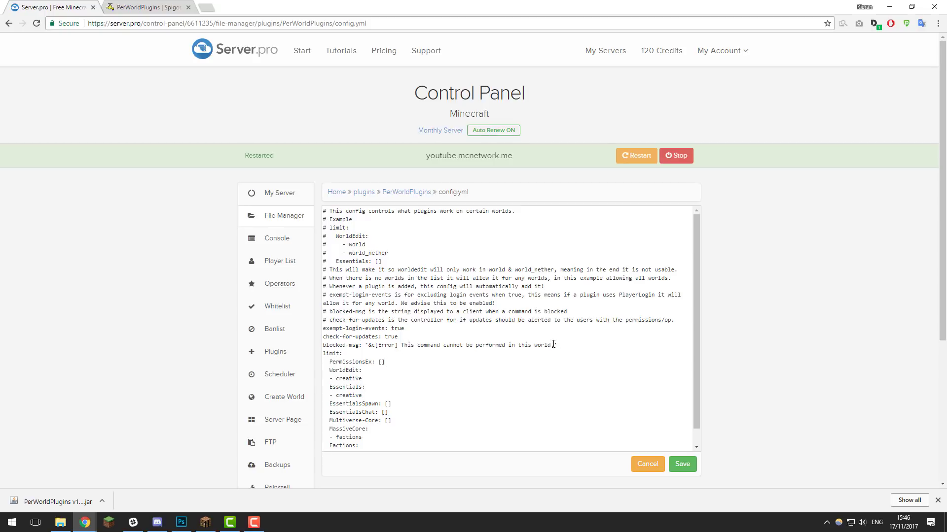
pyautogui.moveTo(554, 345); pyautogui.dragTo(373, 345)
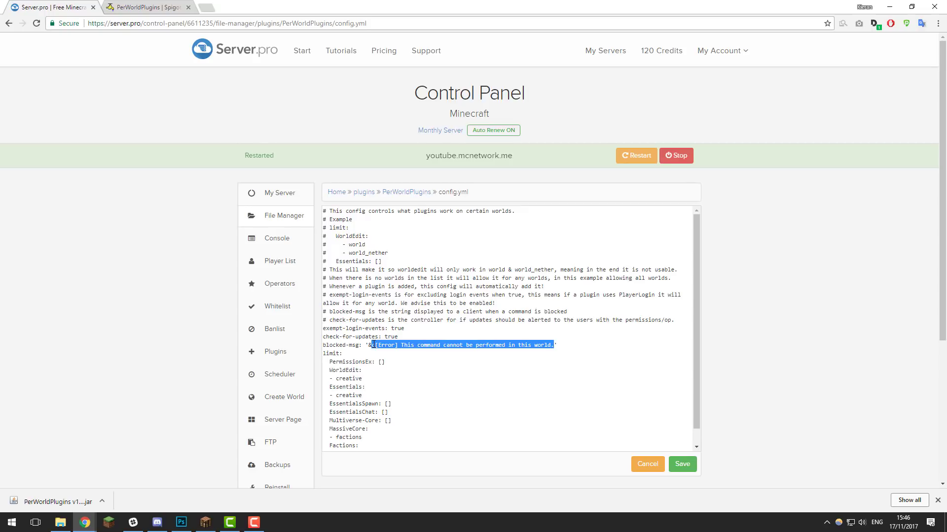
pyautogui.press('BackSpace')
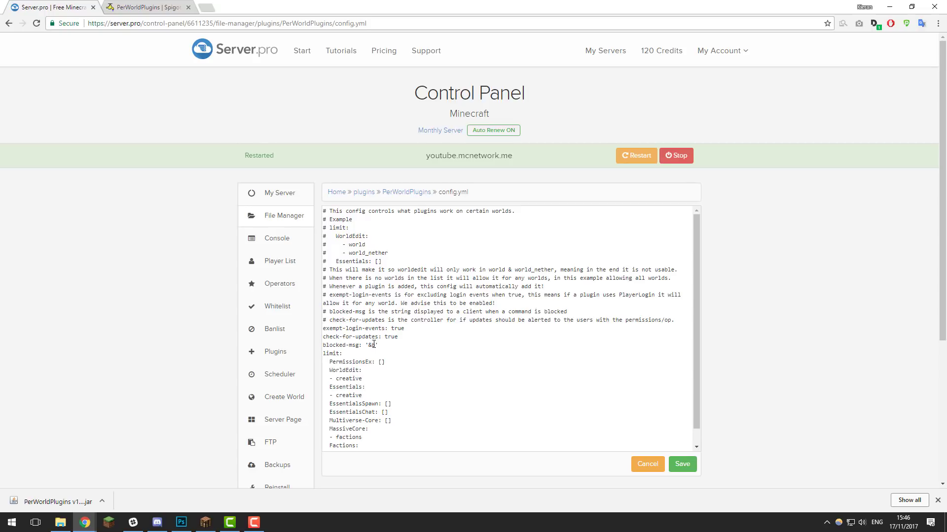
pyautogui.write('[Server POr')
pyautogui.press('BackSpace')
pyautogui.press('BackSpace')
pyautogui.write('ro PWP')
pyautogui.write(']')
pyautogui.write(']')
pyautogui.write(' You cant use this command here')
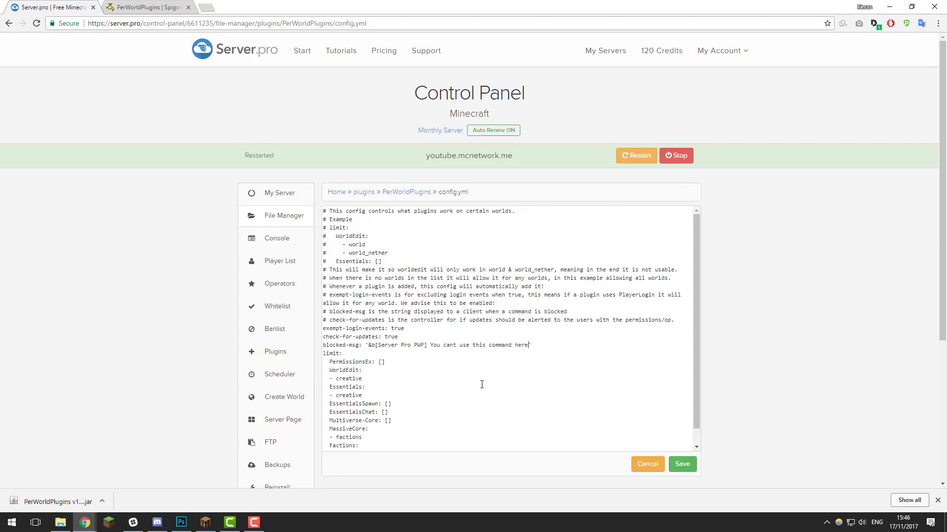
# Save config.yml and restart the server to apply it.
pyautogui.click(437, 361)
pyautogui.scroll(-1, 419, 360)
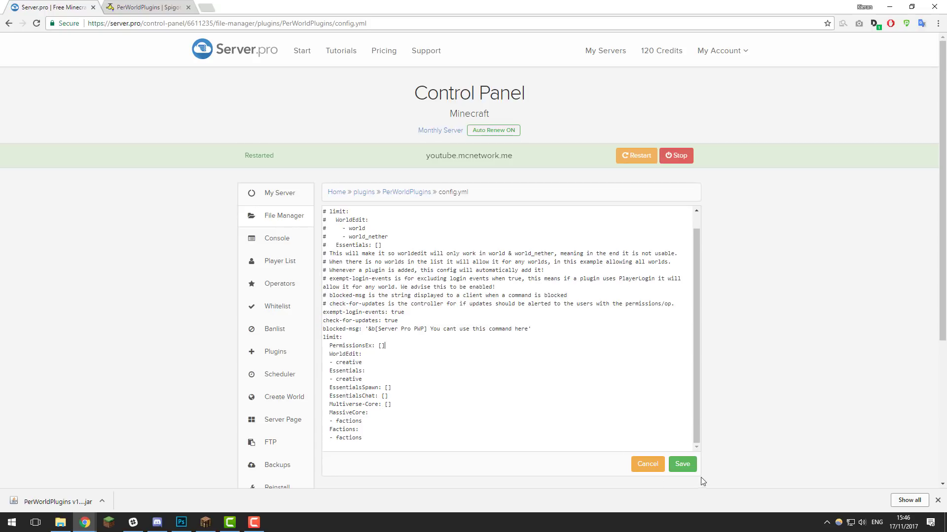
pyautogui.click(682, 465)
pyautogui.click(637, 157)
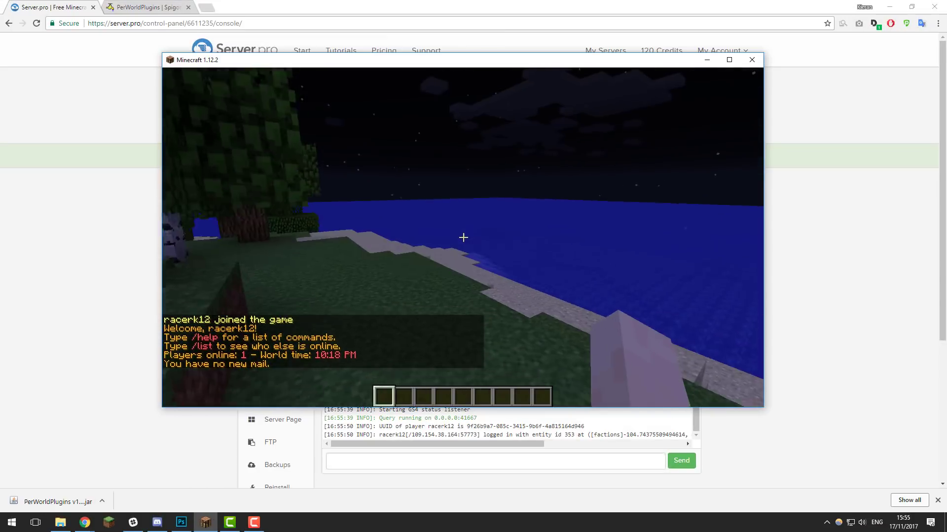
# In the factions world, run /mvinfo and /f to confirm faction commands work.
pyautogui.write('tmvin')
pyautogui.press('BackSpace')
pyautogui.press('BackSpace')
pyautogui.press('BackSpace')
pyautogui.press('BackSpace')
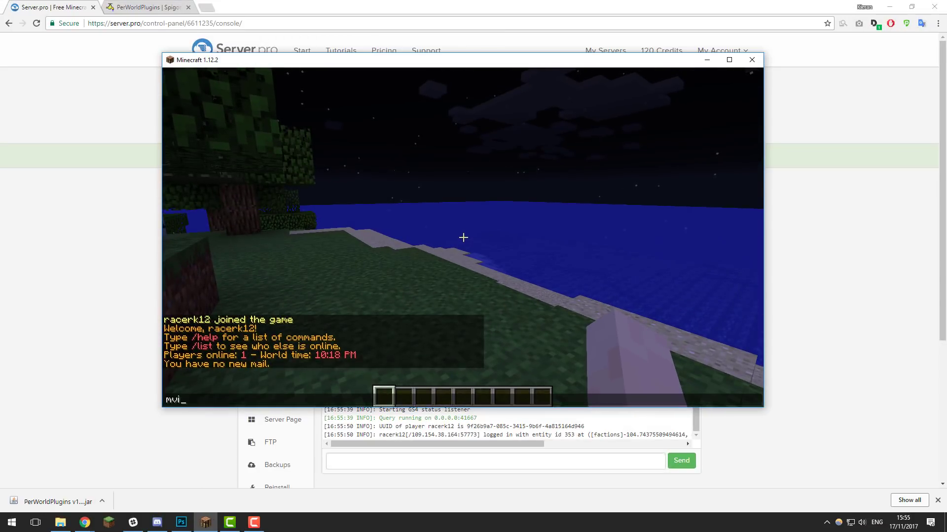
pyautogui.write('/mvinfo')
pyautogui.press('Return')
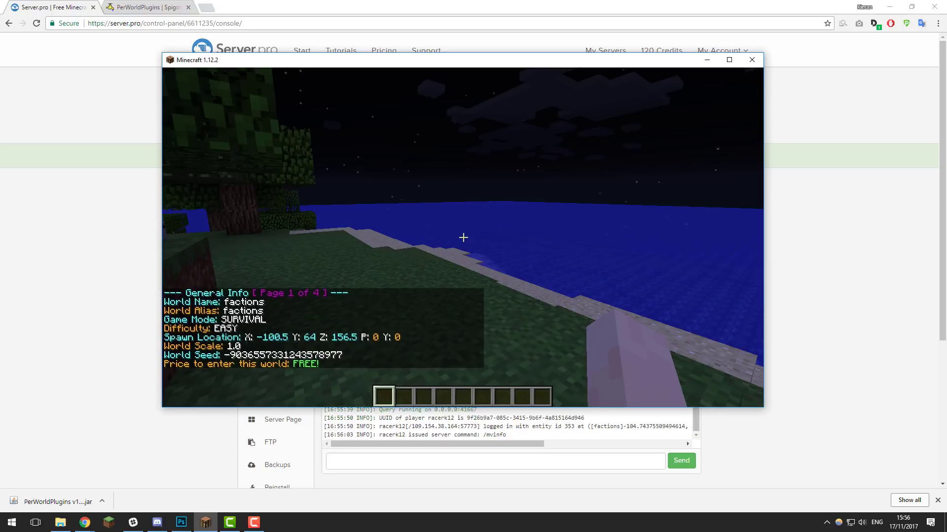
pyautogui.press('Escape')
pyautogui.write('t/f')
pyautogui.press('Return')
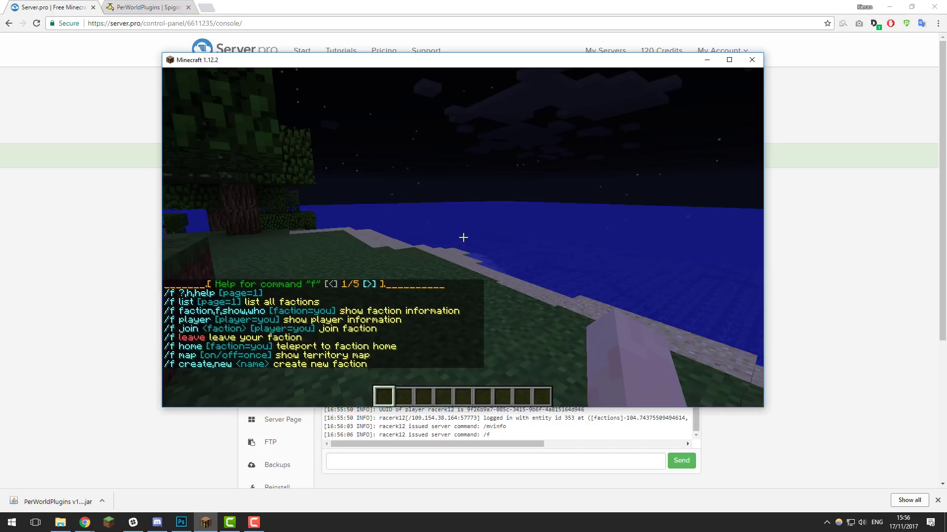
# Teleport to the creative world and run /f, getting the custom Server Pro PWP refusal.
pyautogui.write('t/m')
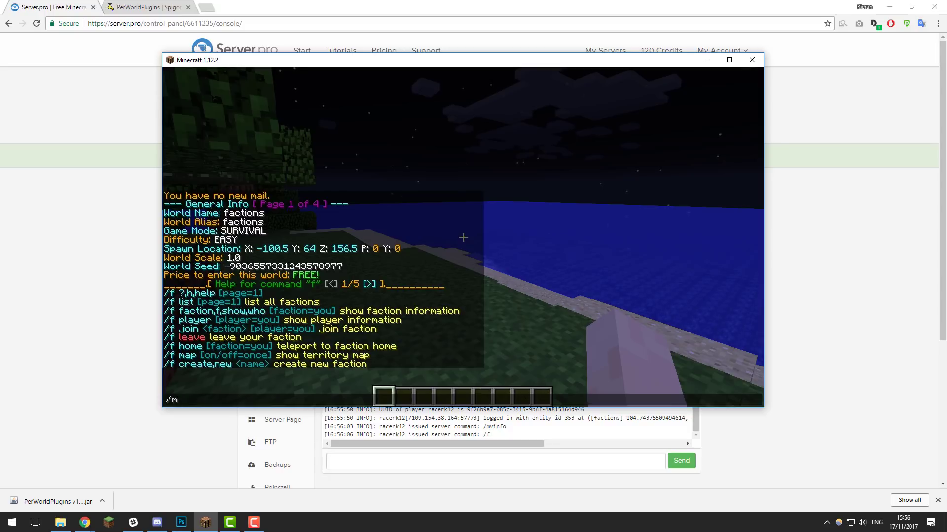
pyautogui.write('vtp creative')
pyautogui.press('Return')
pyautogui.press('t')
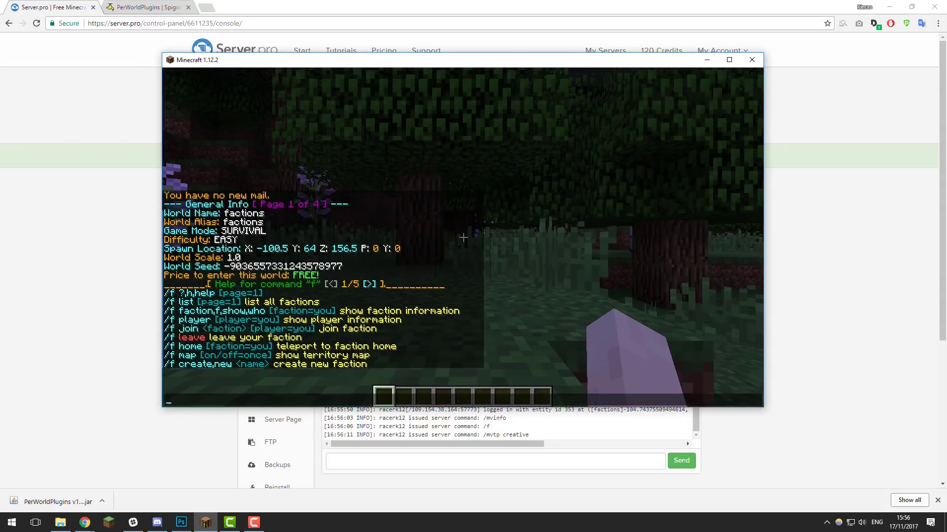
pyautogui.write('/f')
pyautogui.press('Return')
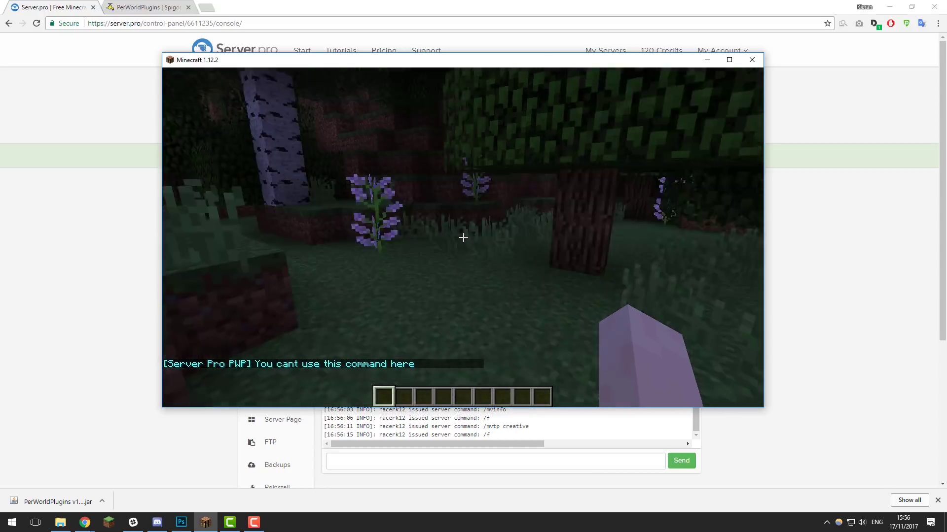
pyautogui.press('w')
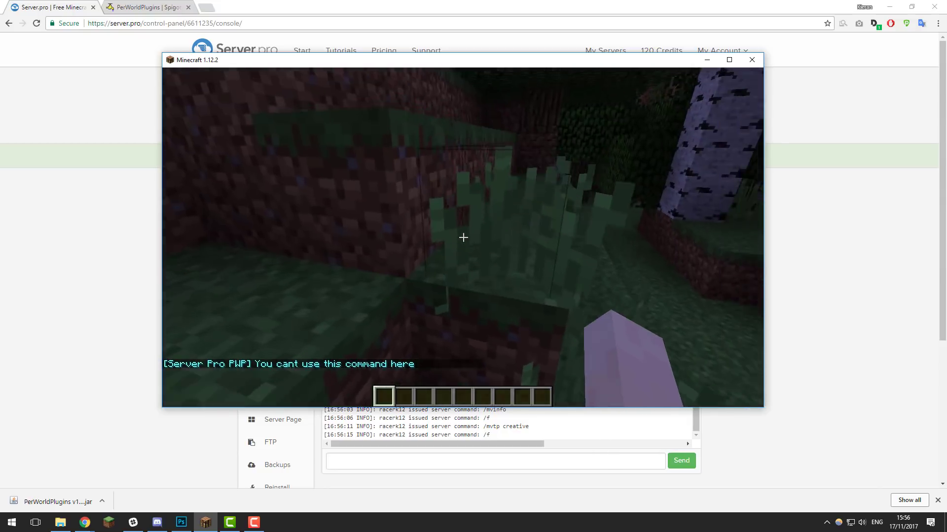
pyautogui.press('s')
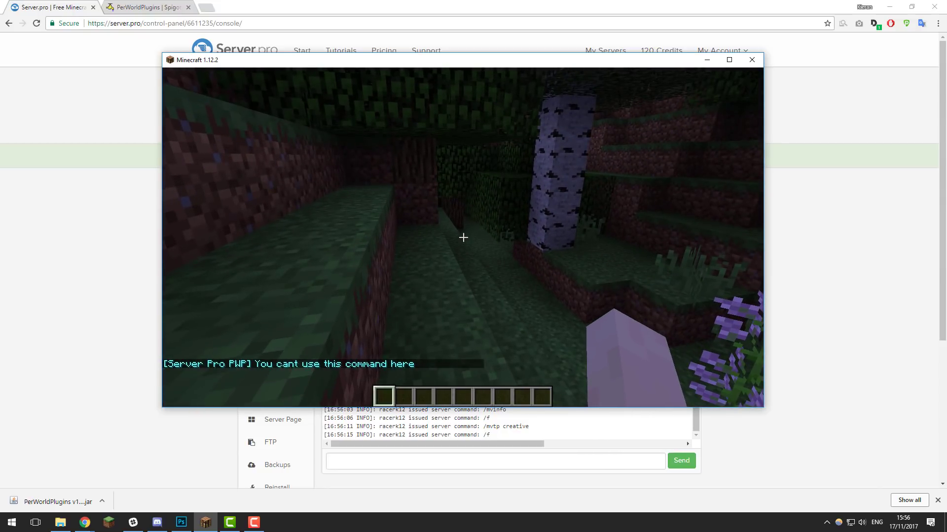
pyautogui.press('t')
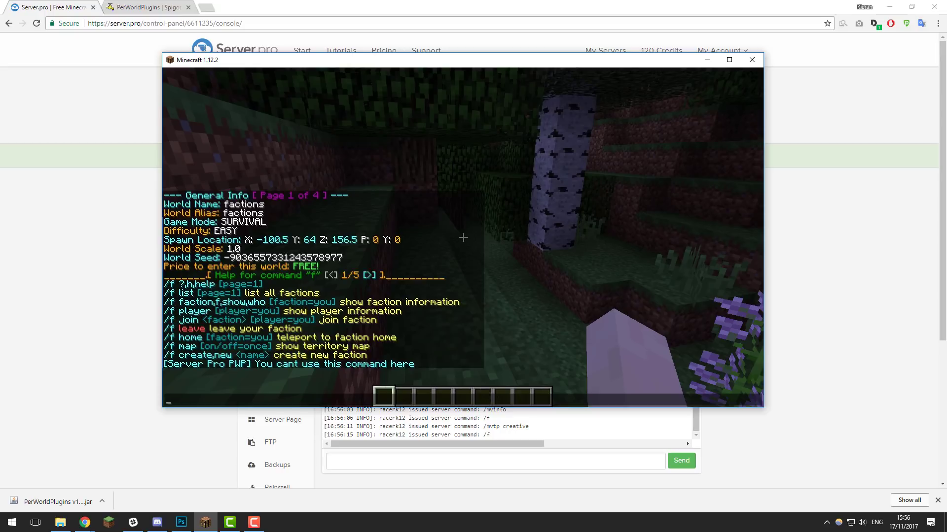
# Request the WorldEdit selection wand with //wand in the creative world.
pyautogui.write('//wand')
pyautogui.press('Return')
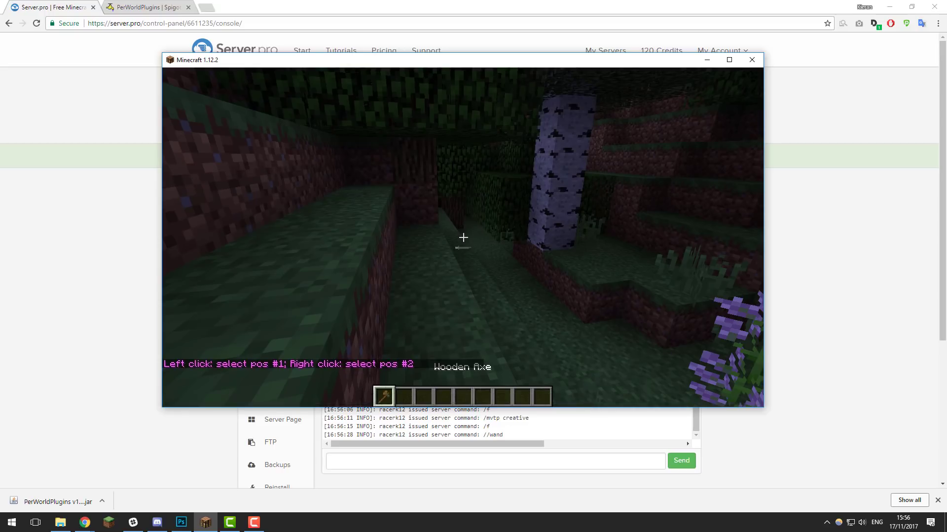
pyautogui.press('t')
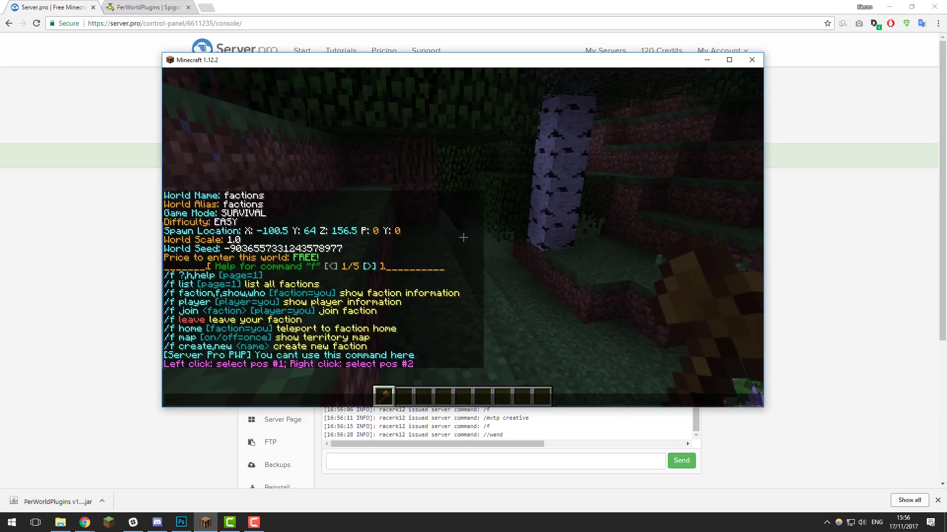
# Teleport to the faction world, confirm //wand is refused there, and open the game menu.
pyautogui.write('/mvtp faction')
pyautogui.press('Return')
pyautogui.write('/m')
pyautogui.press('BackSpace')
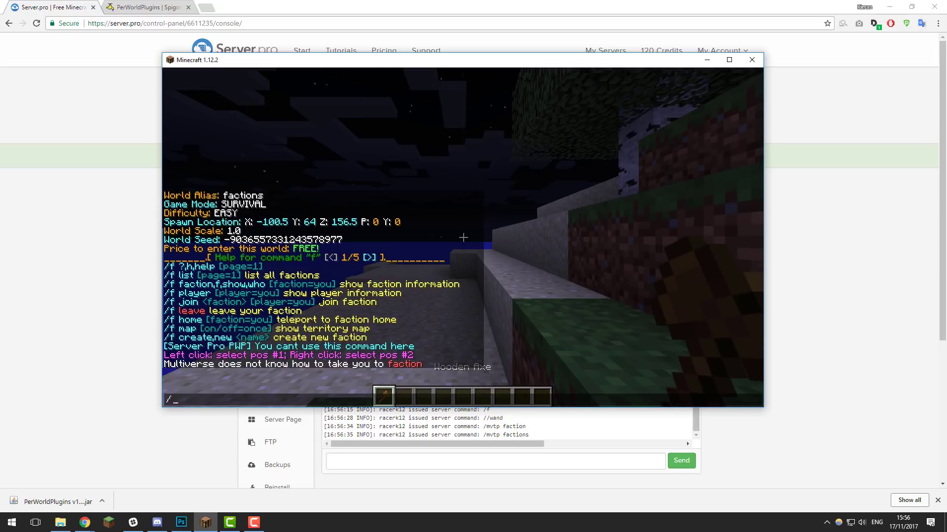
pyautogui.write('/wand')
pyautogui.press('Return')
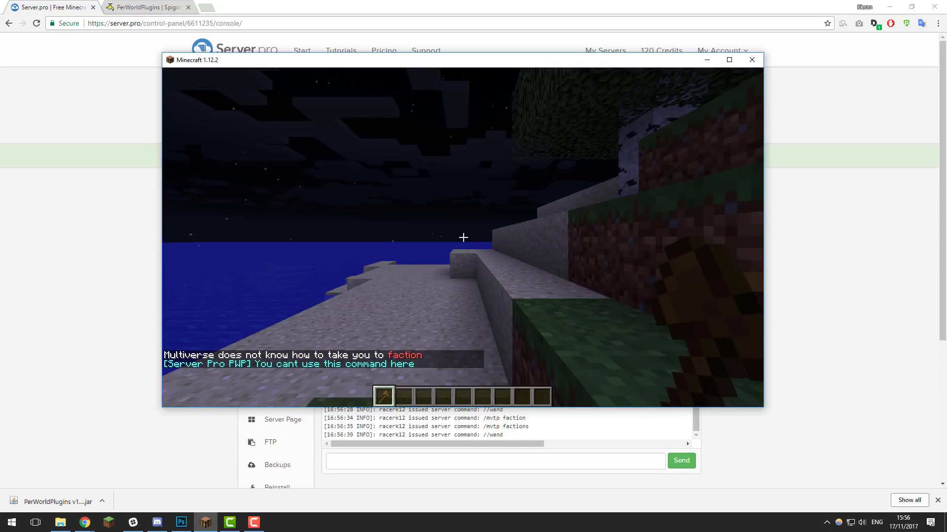
pyautogui.press('t')
pyautogui.press('Escape')
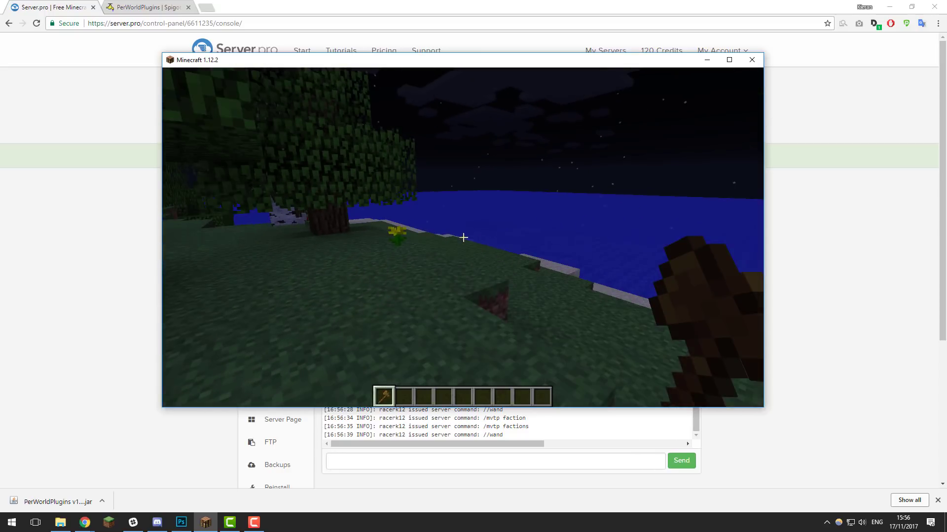
pyautogui.press('Escape')
pyautogui.click(116, 193)
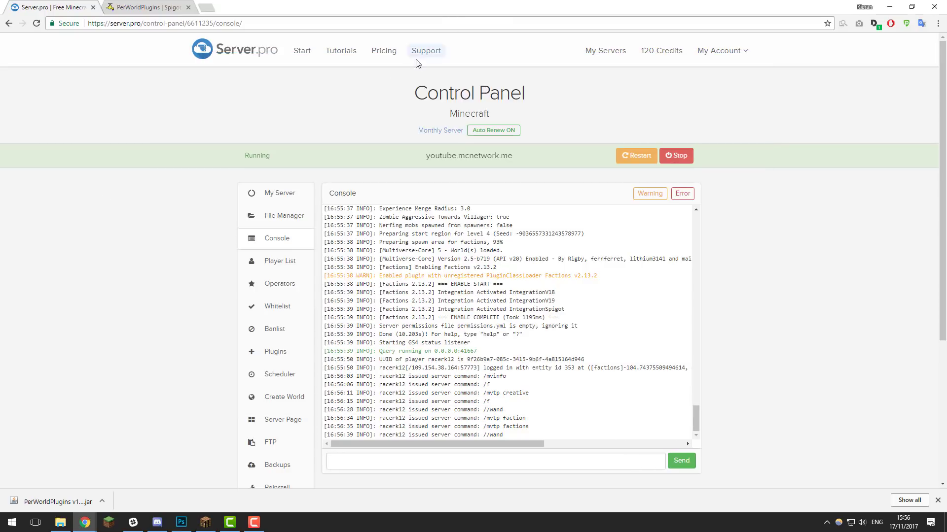